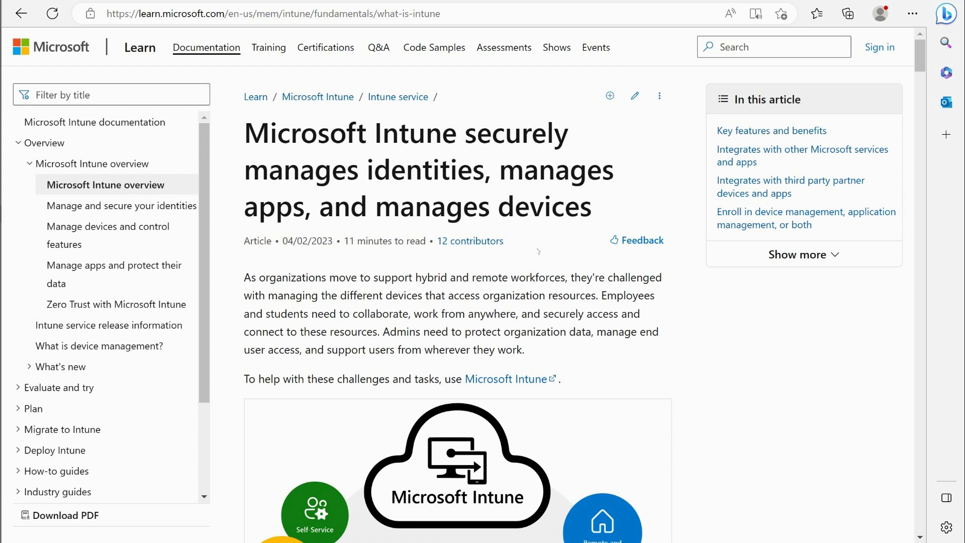
# Step: Scroll the Intune overview article down to its Apps, Identities and Devices capabilities diagram
pyautogui.scroll(-7, 545, 257)
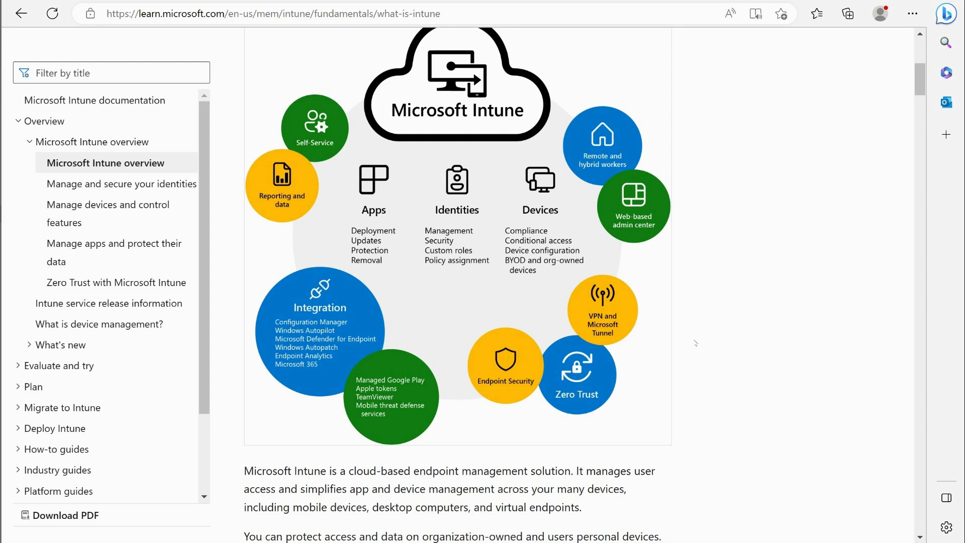
# Step: Skim back and forth through the Key features and benefits and Integrates sections
pyautogui.scroll(-12, 696, 343)
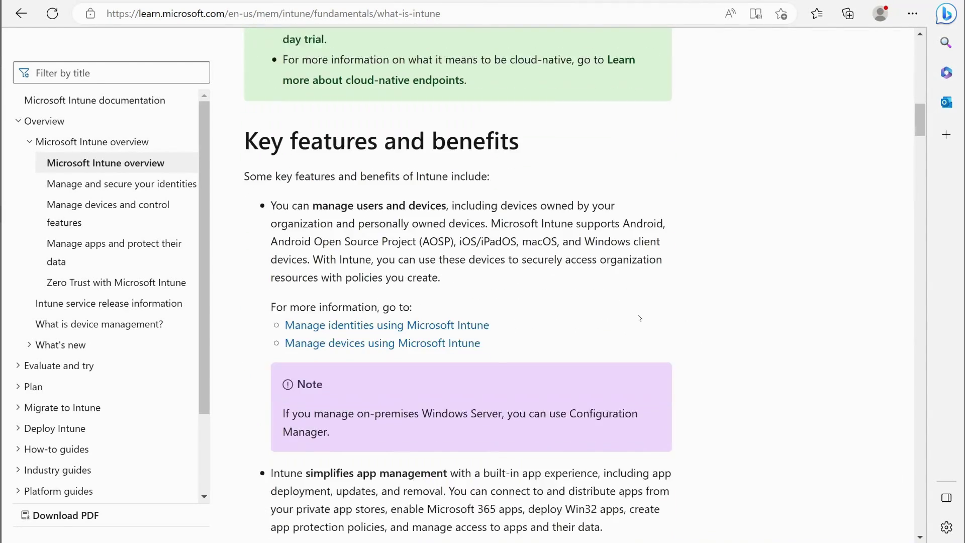
pyautogui.scroll(-2, 640, 318)
pyautogui.scroll(1, 641, 318)
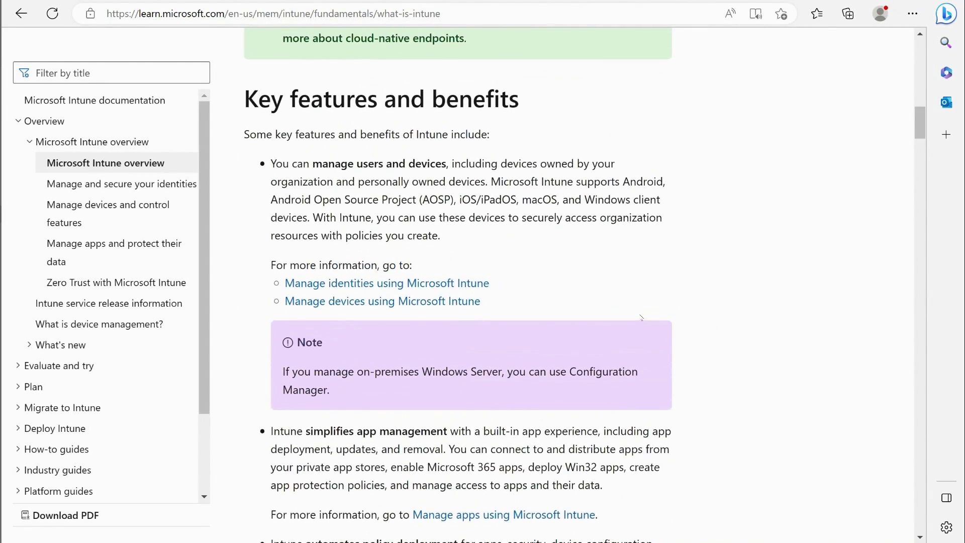
pyautogui.scroll(1, 641, 318)
pyautogui.scroll(-1, 634, 297)
pyautogui.scroll(-11, 560, 365)
pyautogui.scroll(2, 591, 385)
pyautogui.scroll(3, 592, 384)
pyautogui.scroll(-8, 590, 384)
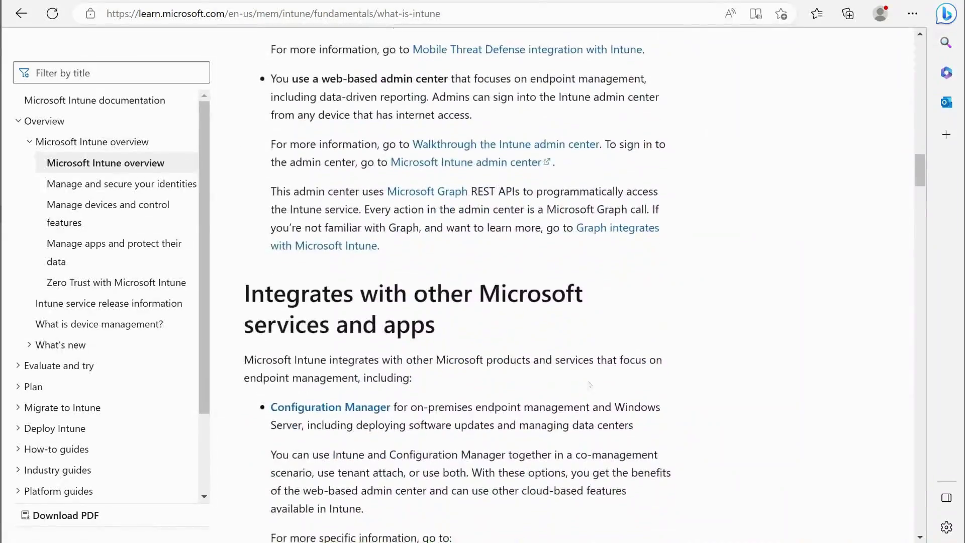
pyautogui.scroll(-1, 590, 384)
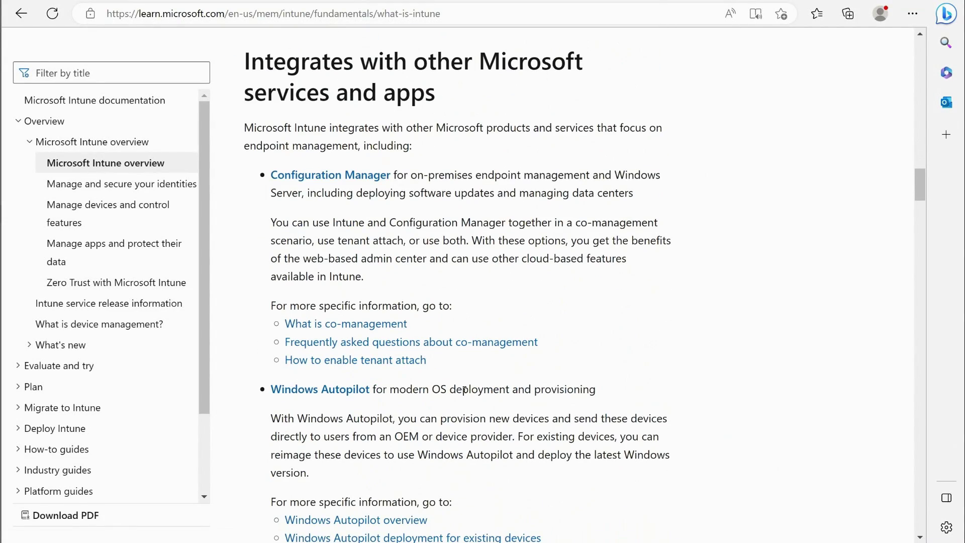
pyautogui.scroll(-2, 476, 388)
pyautogui.scroll(-5, 477, 387)
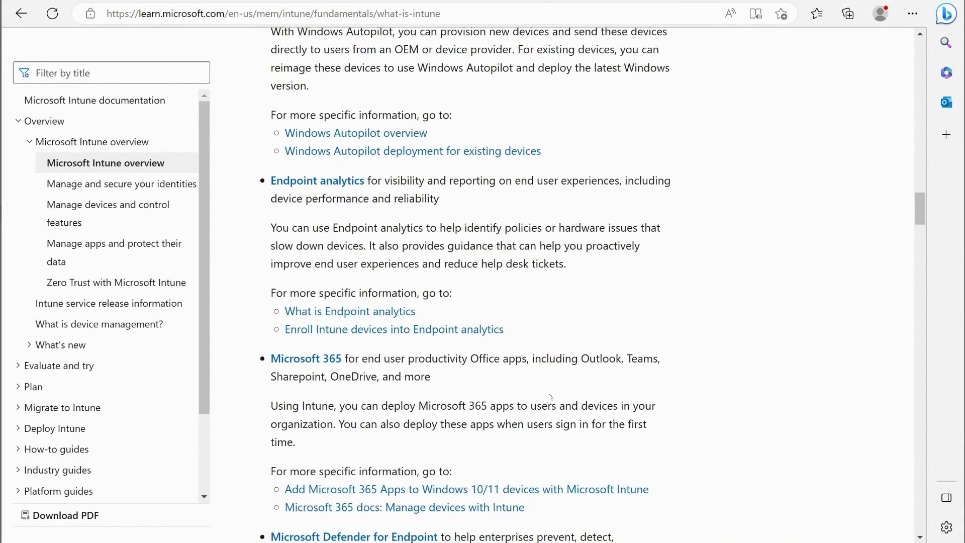
pyautogui.scroll(4, 560, 388)
pyautogui.scroll(1, 560, 388)
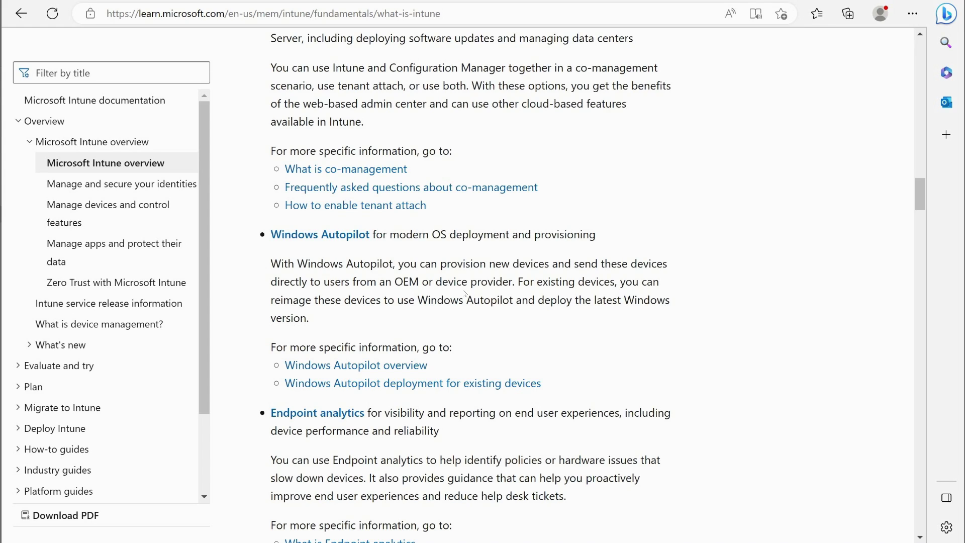
# Step: Continue through Simplify access and Windows Hello for Business to 'Create a VPN connection for remote users'
pyautogui.scroll(-9, 465, 294)
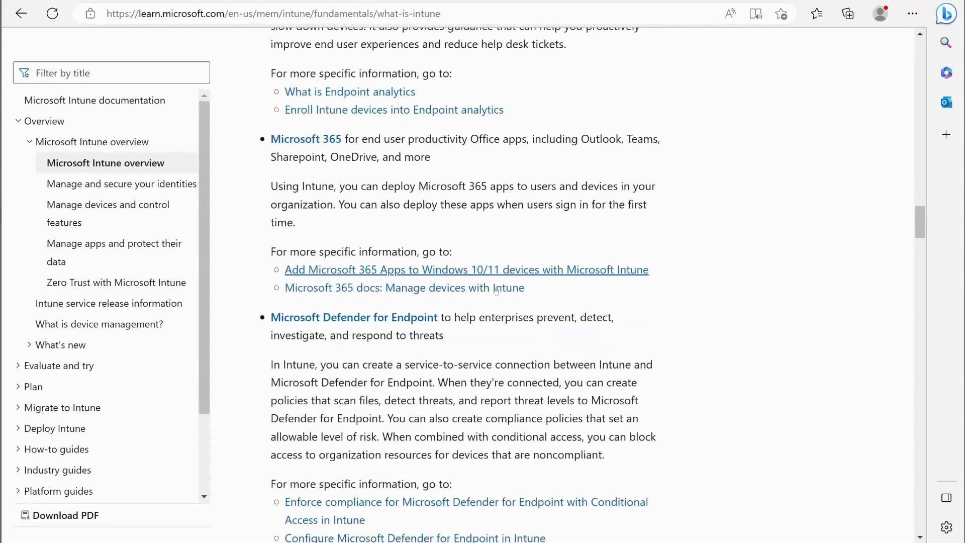
pyautogui.scroll(-5, 496, 291)
pyautogui.scroll(-5, 533, 297)
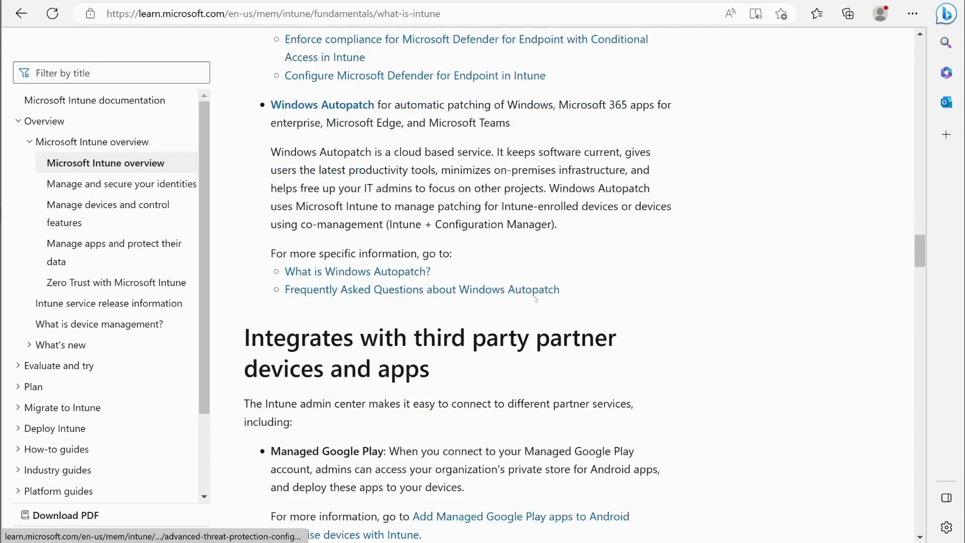
pyautogui.scroll(-5, 536, 298)
pyautogui.scroll(-8, 546, 306)
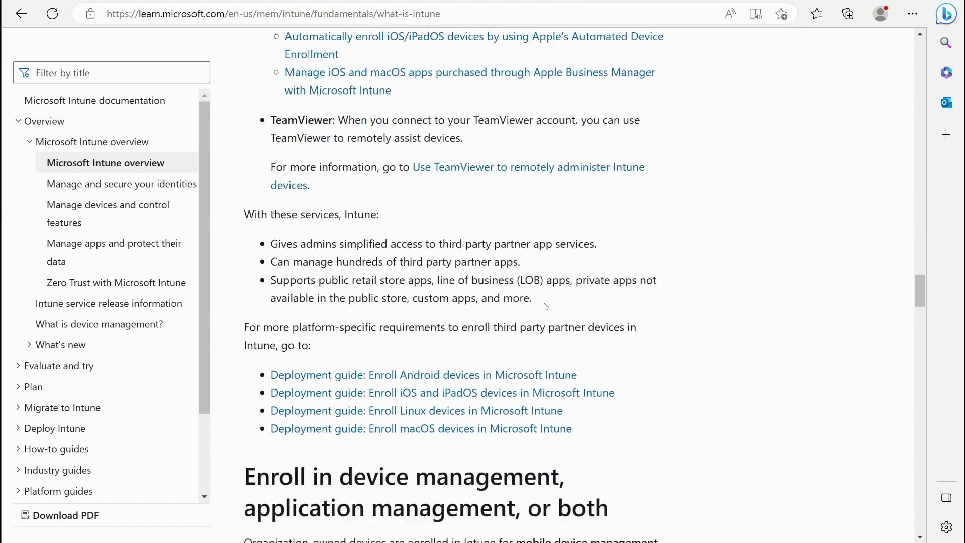
pyautogui.scroll(-18, 546, 305)
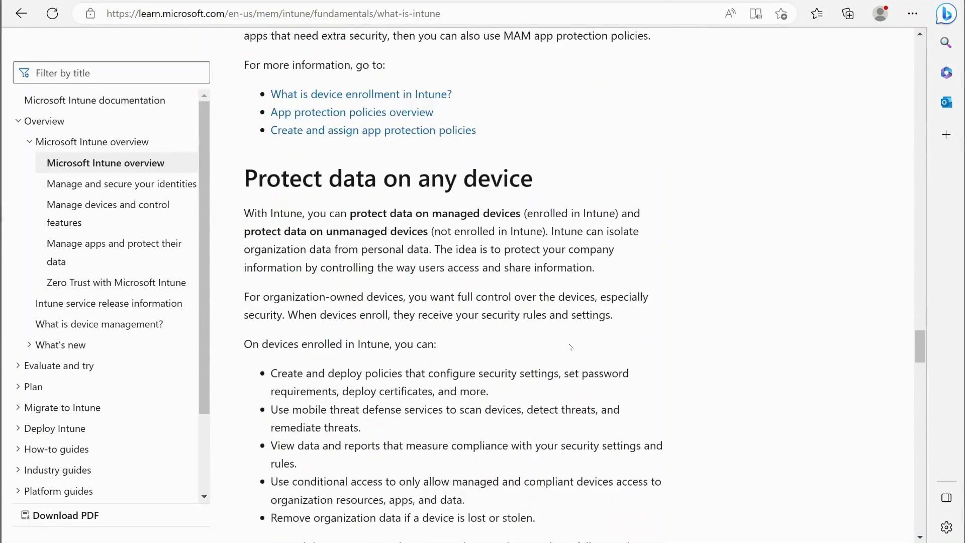
pyautogui.scroll(-12, 571, 347)
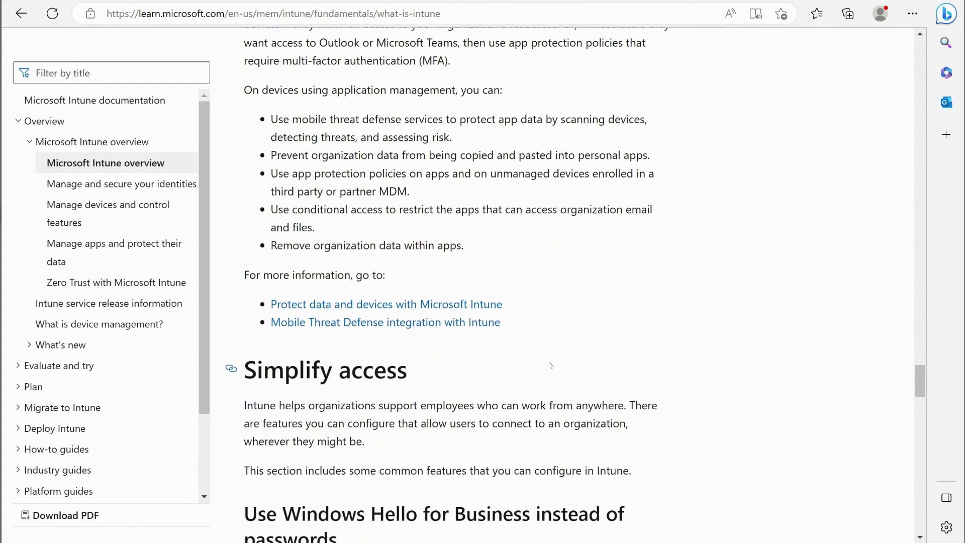
pyautogui.scroll(-1, 551, 366)
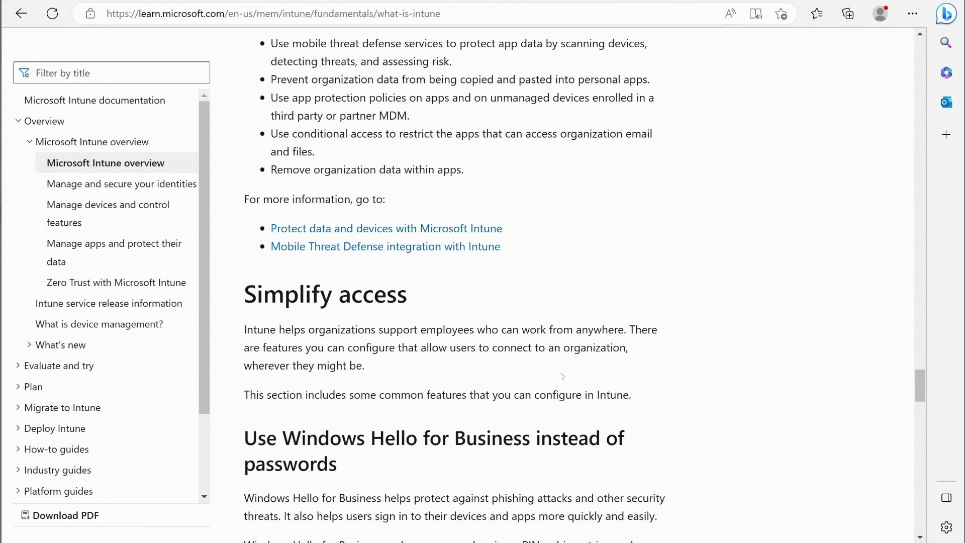
pyautogui.scroll(-3, 652, 362)
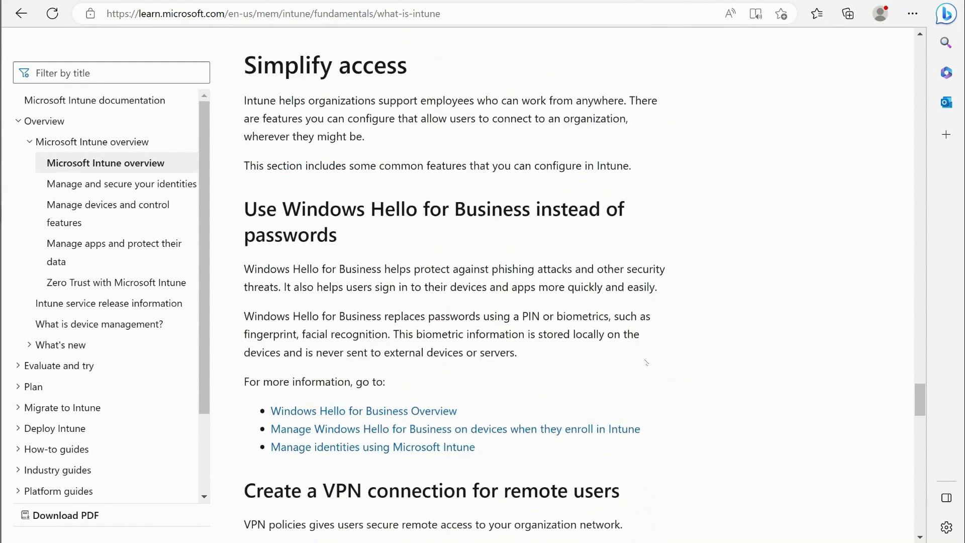
pyautogui.scroll(-4, 651, 362)
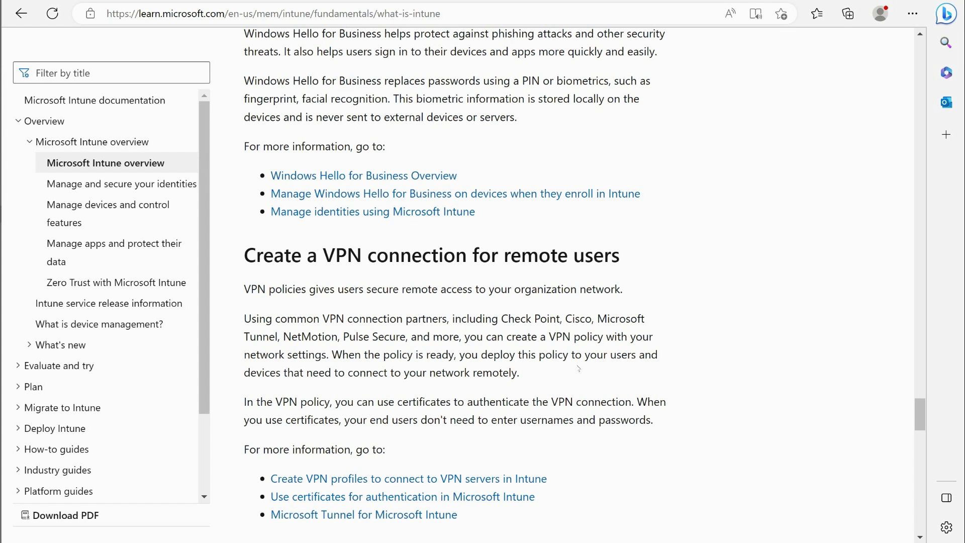
# Step: Scroll to the article's end, showing Next steps and Recommended content
pyautogui.scroll(-12, 578, 368)
pyautogui.scroll(-9, 565, 377)
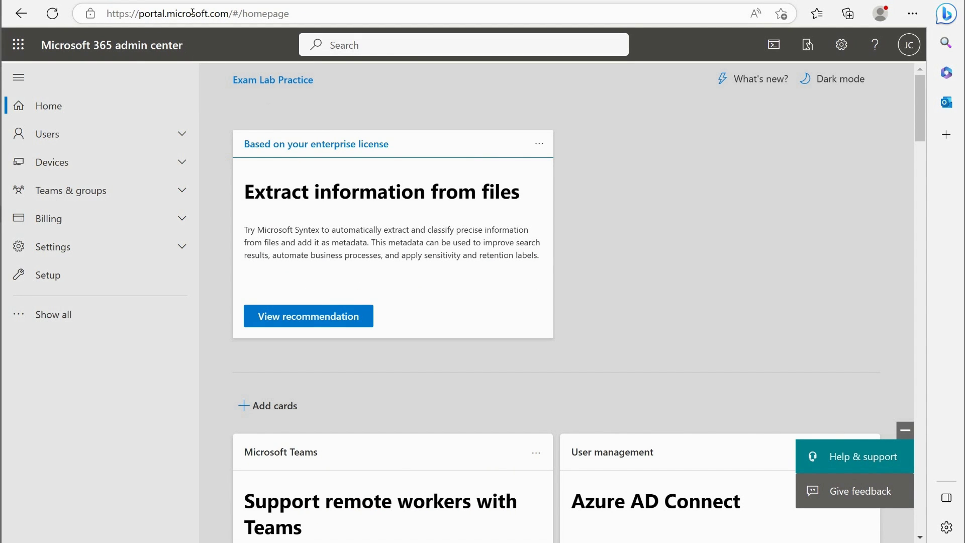
# Step: Expand the full admin navigation list and scroll down toward the Admin centers entries
pyautogui.click(38, 315)
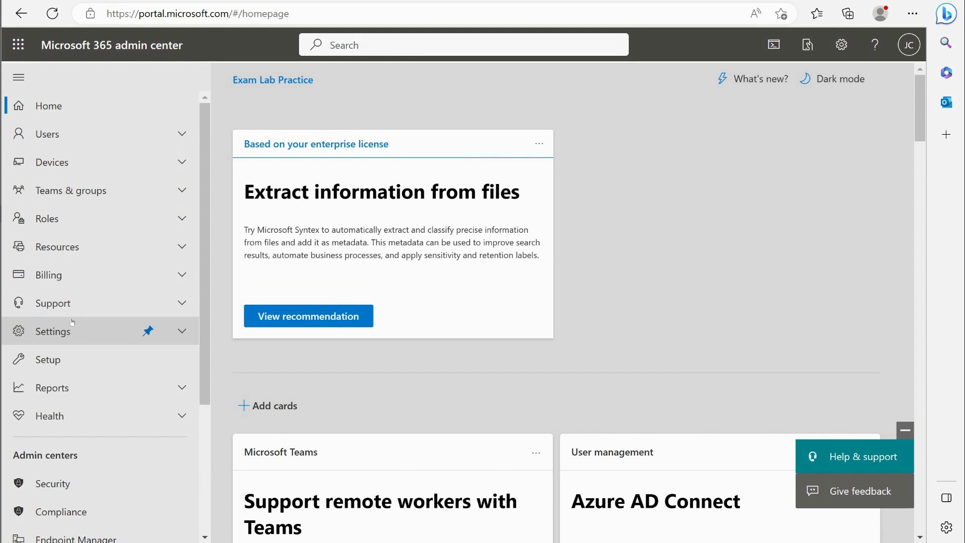
pyautogui.scroll(-4, 81, 341)
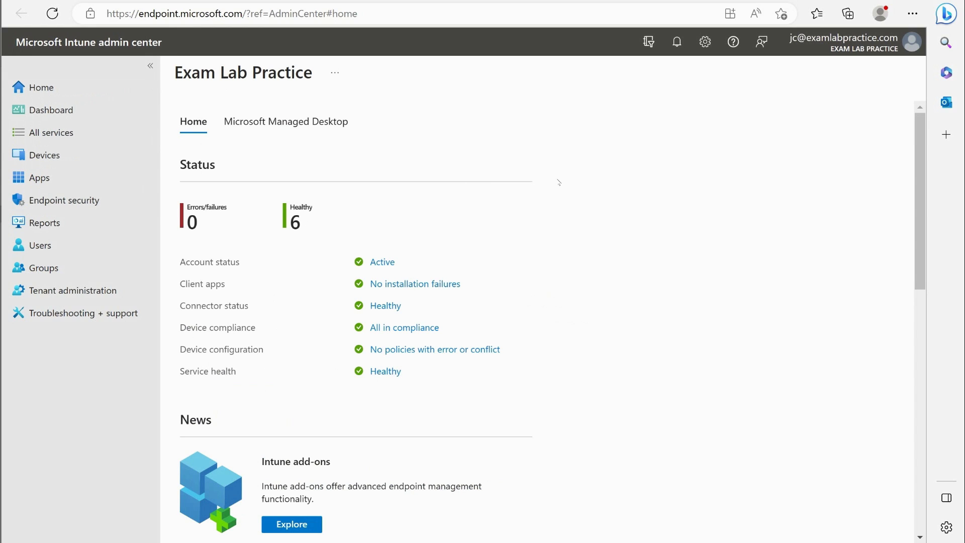
# Step: Check the tenant status Dashboard, then browse the All services list
pyautogui.click(51, 110)
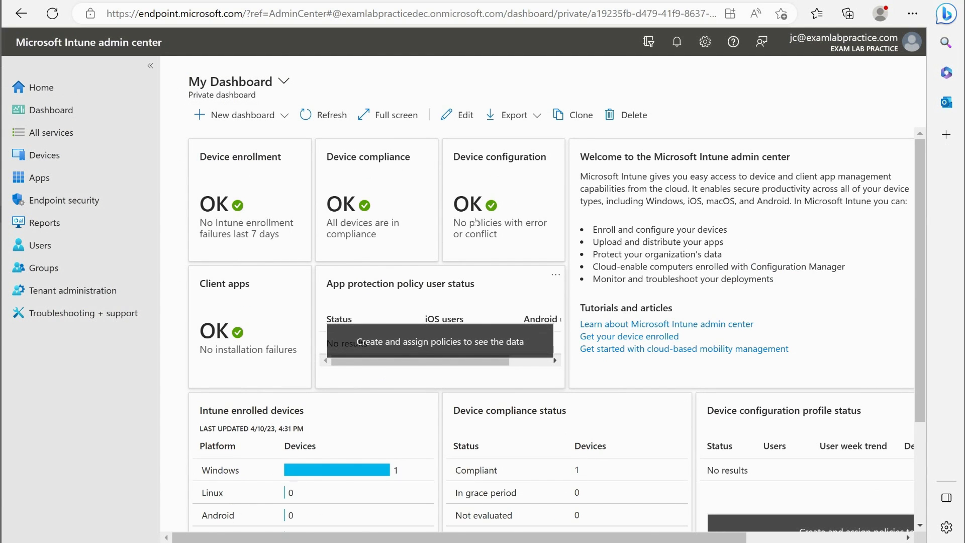
pyautogui.click(51, 133)
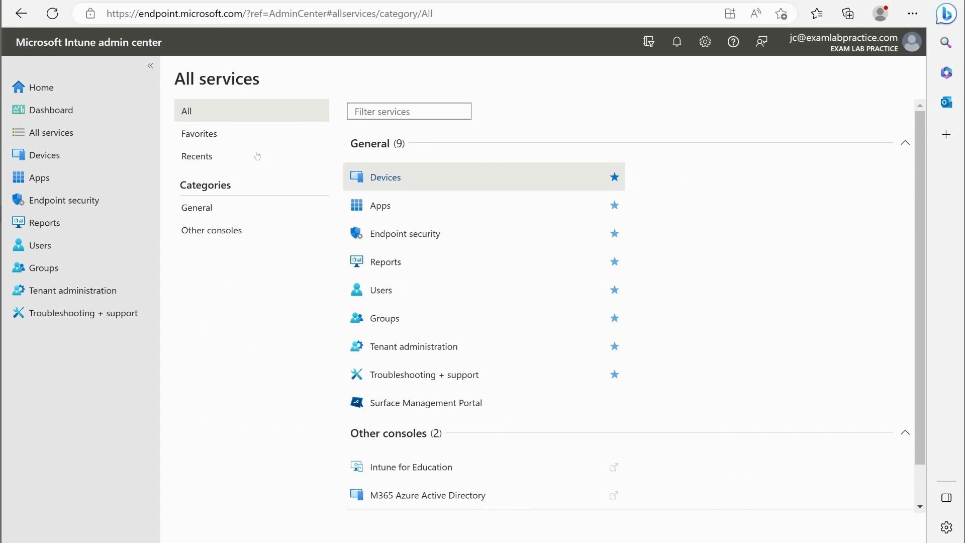
pyautogui.scroll(-1, 441, 181)
pyautogui.scroll(1, 443, 201)
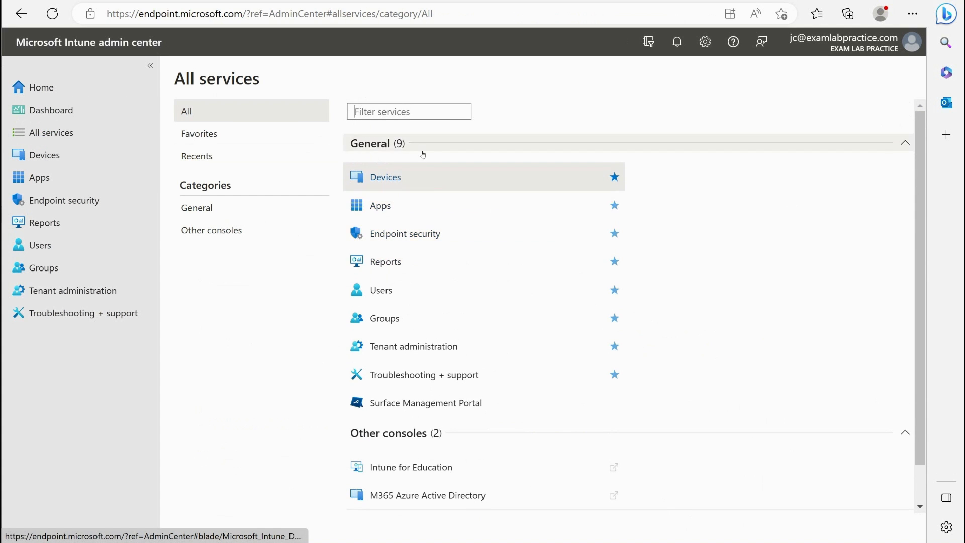
pyautogui.scroll(-1, 461, 447)
pyautogui.scroll(1, 458, 457)
pyautogui.click(38, 151)
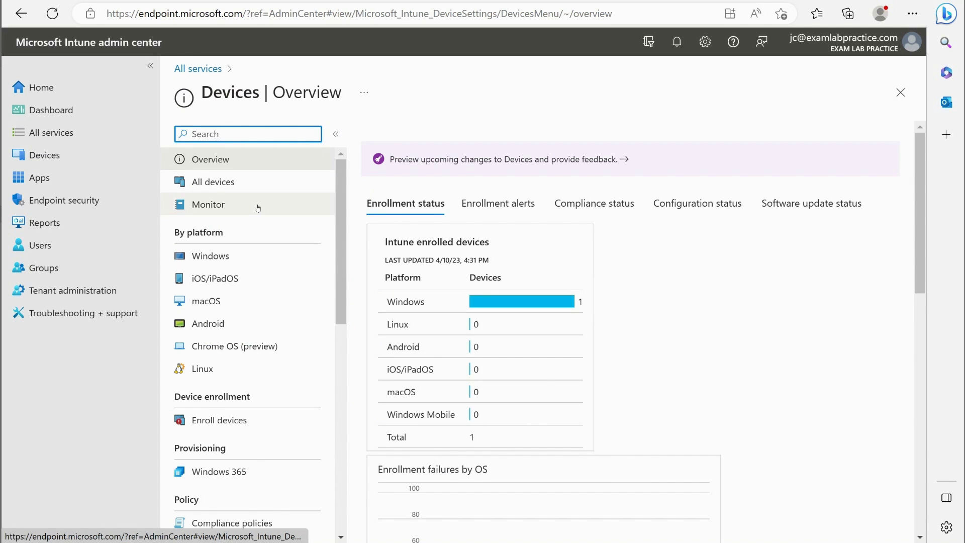
pyautogui.scroll(-2, 299, 212)
pyautogui.scroll(2, 300, 243)
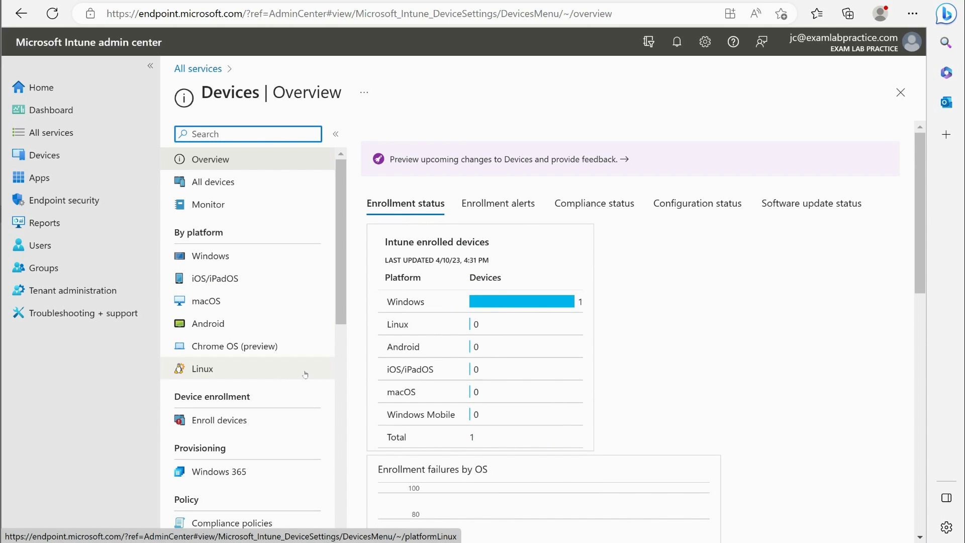
pyautogui.scroll(-3, 307, 376)
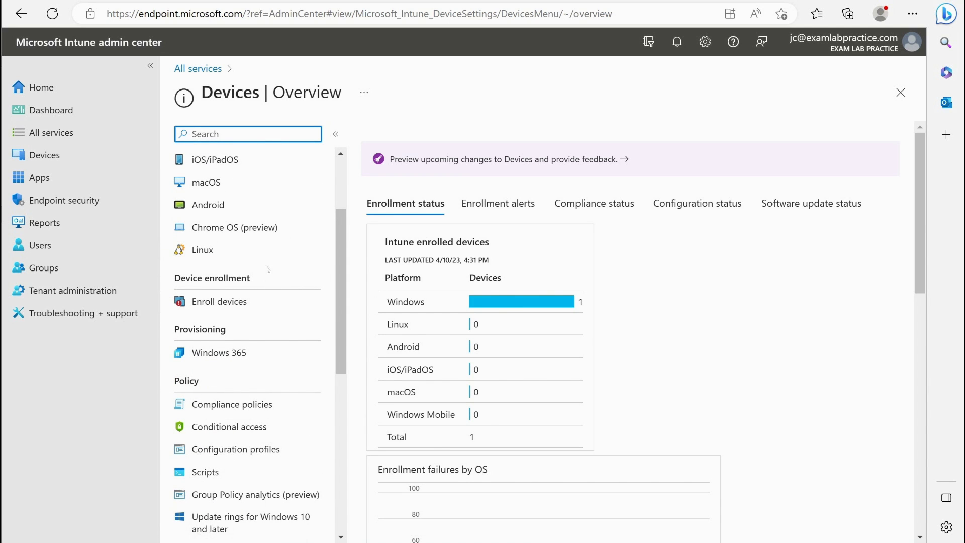
pyautogui.scroll(-1, 256, 271)
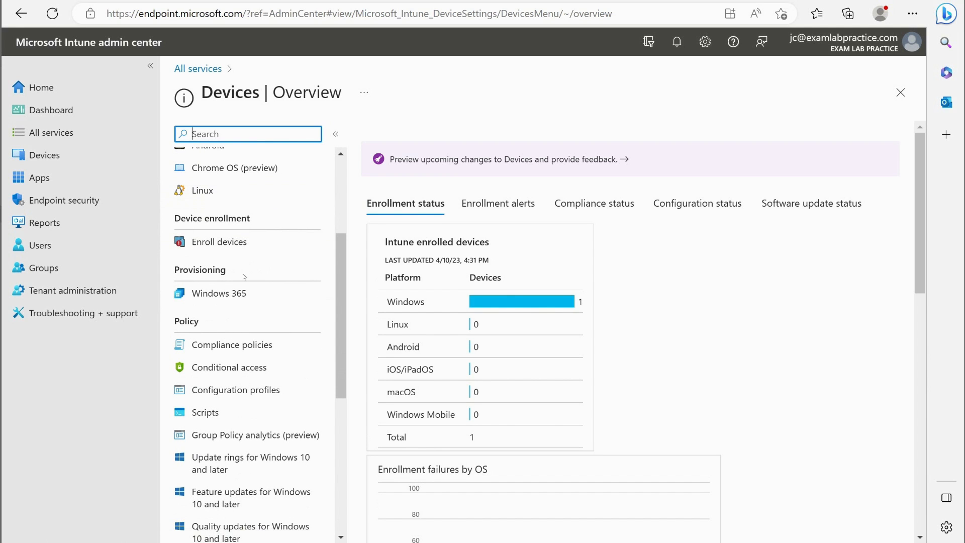
pyautogui.click(215, 243)
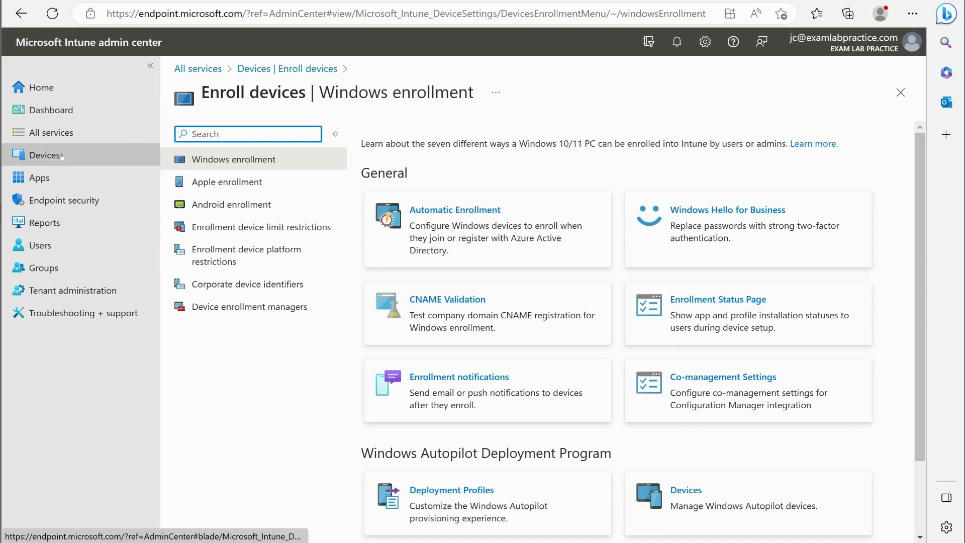
pyautogui.click(45, 155)
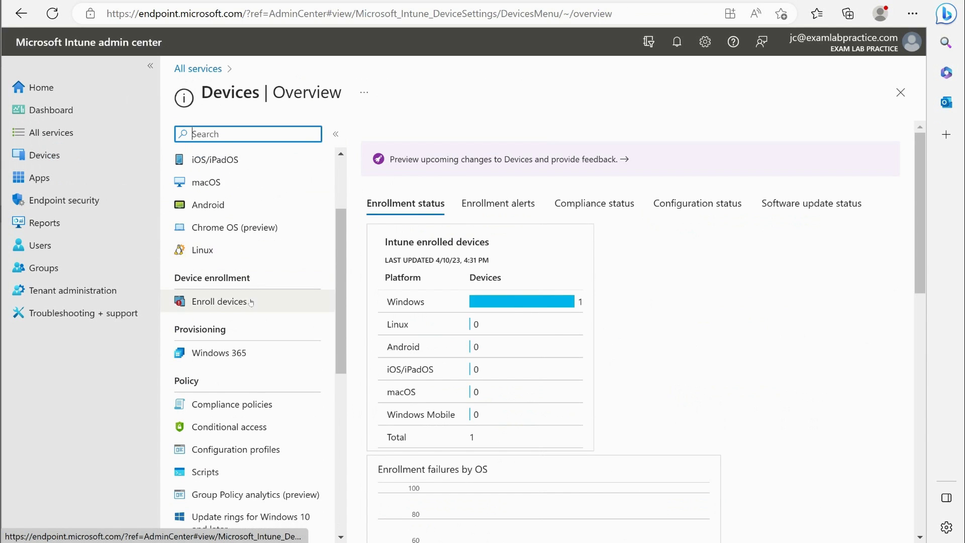
pyautogui.scroll(-5, 224, 286)
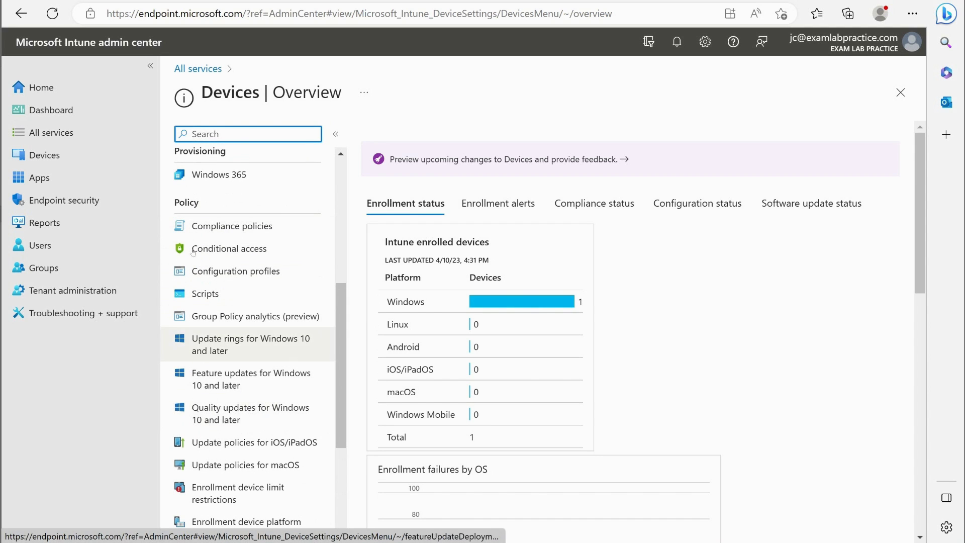
# Step: View Apps | Overview and Endpoint security | Overview, ending on the Reports overview
pyautogui.click(63, 179)
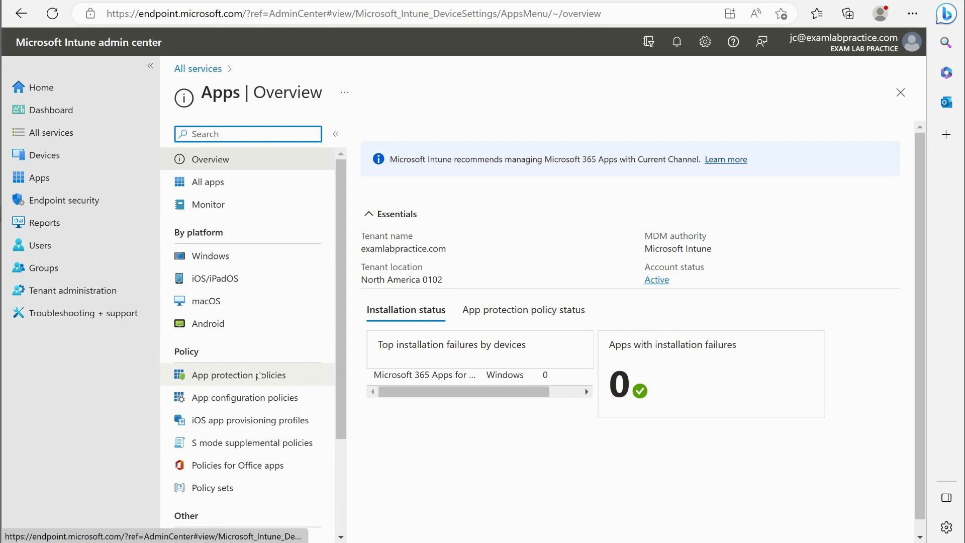
pyautogui.click(81, 200)
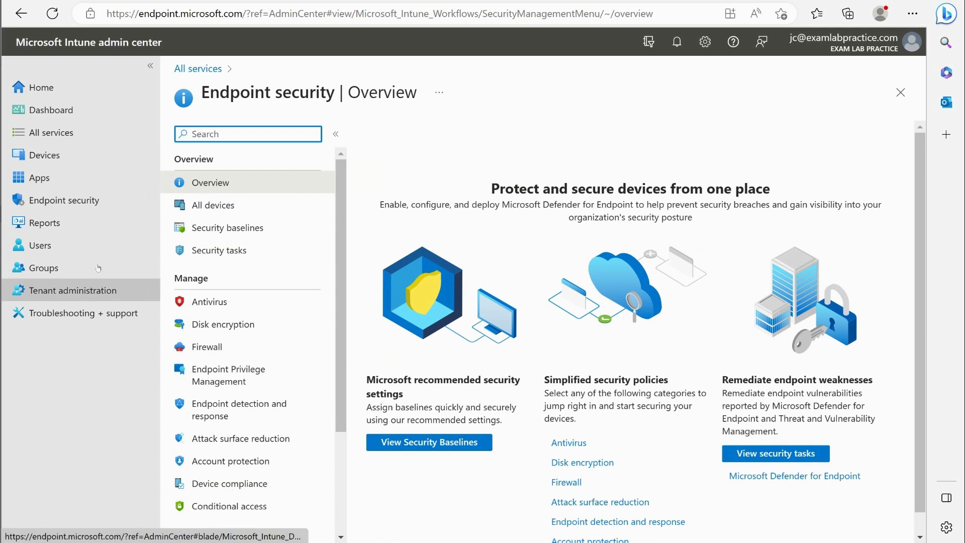
pyautogui.click(60, 224)
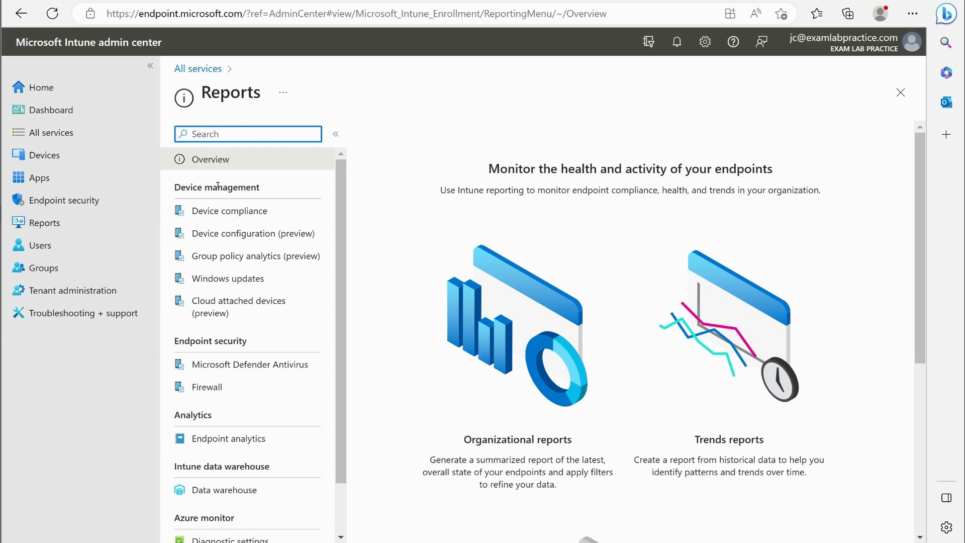
# Step: Search the All users list by the admin's initials and open the matching user's profile
pyautogui.click(73, 251)
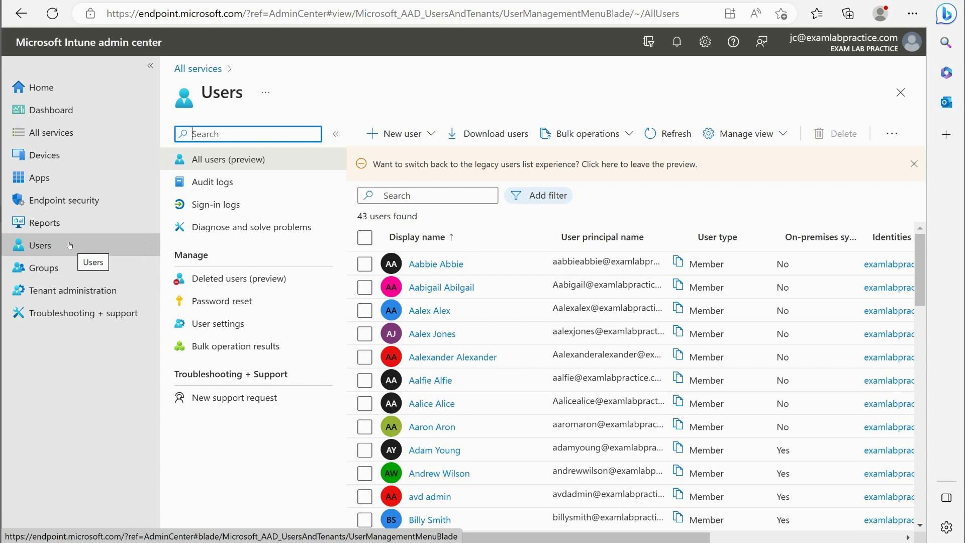
pyautogui.scroll(-3, 470, 301)
pyautogui.scroll(3, 470, 301)
pyautogui.click(449, 197)
pyautogui.write('jc')
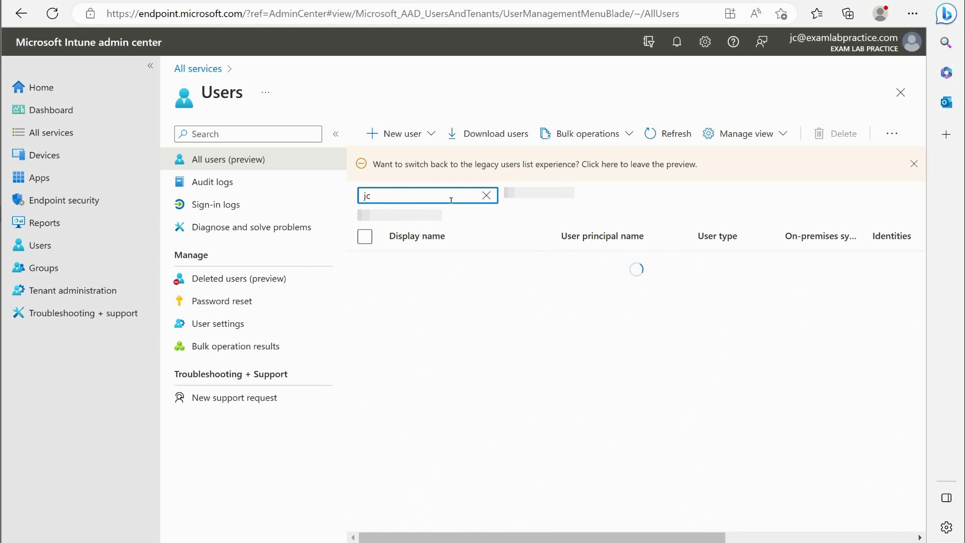
pyautogui.click(443, 311)
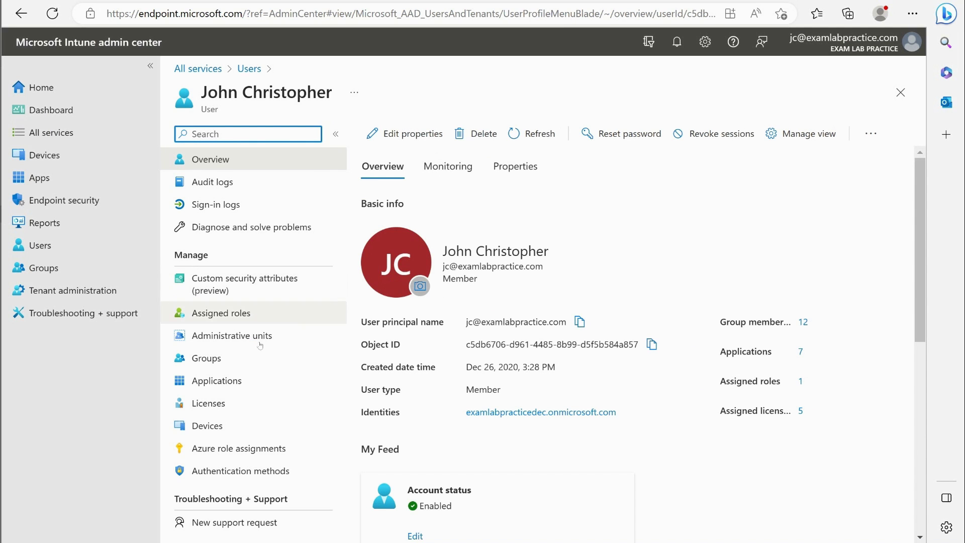
# Step: Review the user's Enterprise Mobility + Security E5 license, confirming every service plan is enabled
pyautogui.click(214, 402)
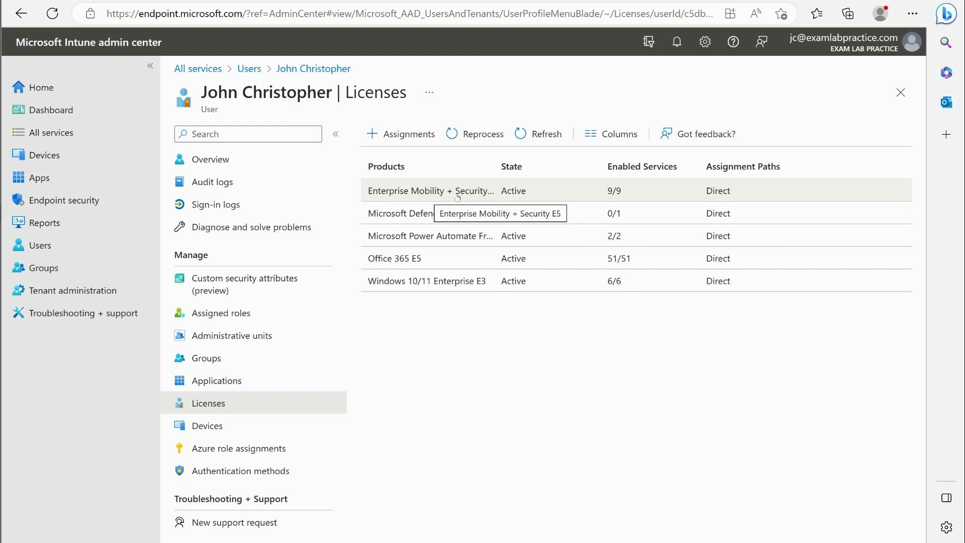
pyautogui.click(444, 196)
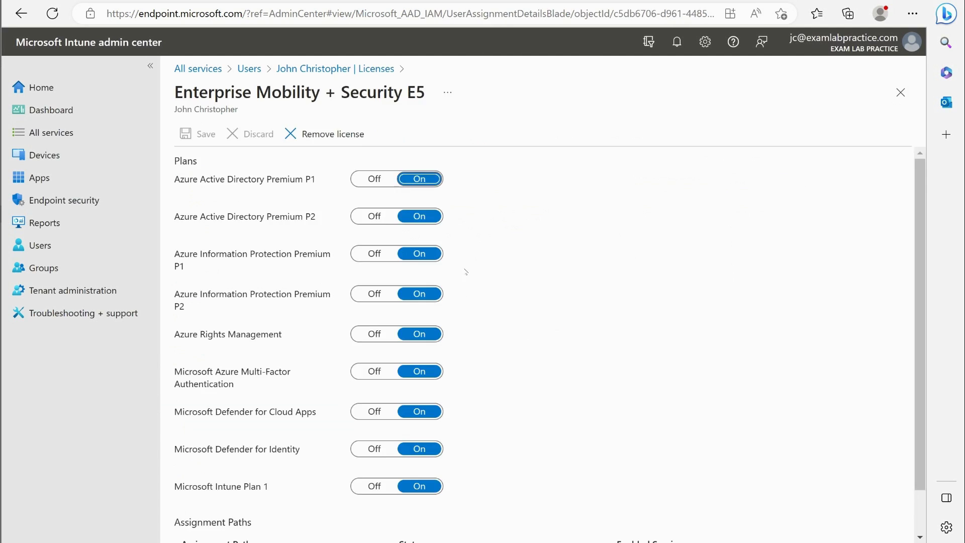
pyautogui.scroll(-1, 296, 377)
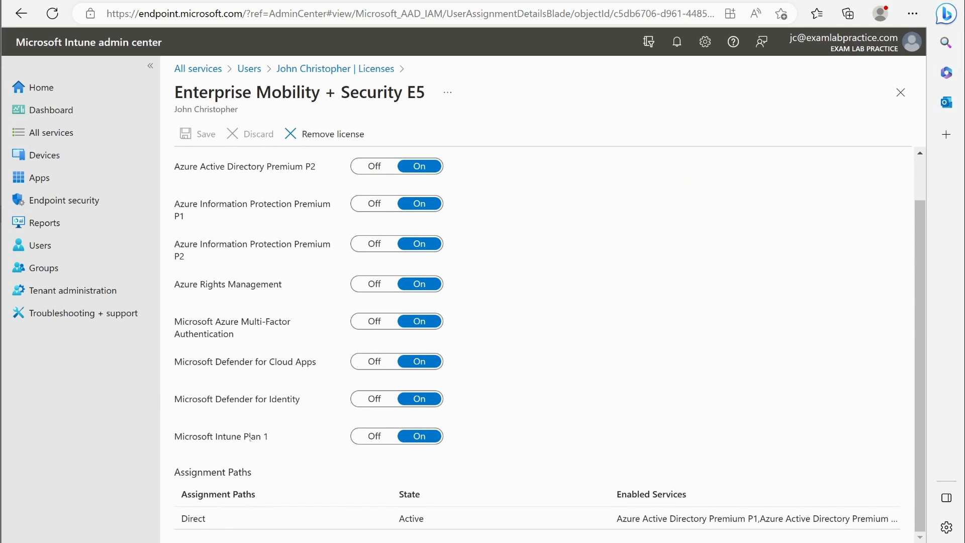
pyautogui.scroll(1, 327, 446)
pyautogui.scroll(-1, 319, 433)
pyautogui.scroll(1, 459, 343)
pyautogui.scroll(-1, 268, 446)
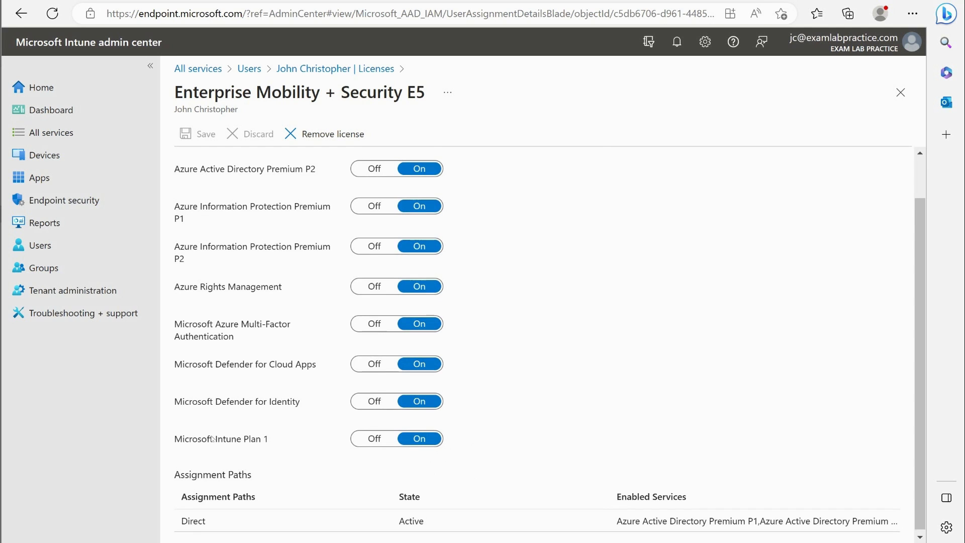
pyautogui.scroll(1, 206, 436)
pyautogui.scroll(-1, 195, 432)
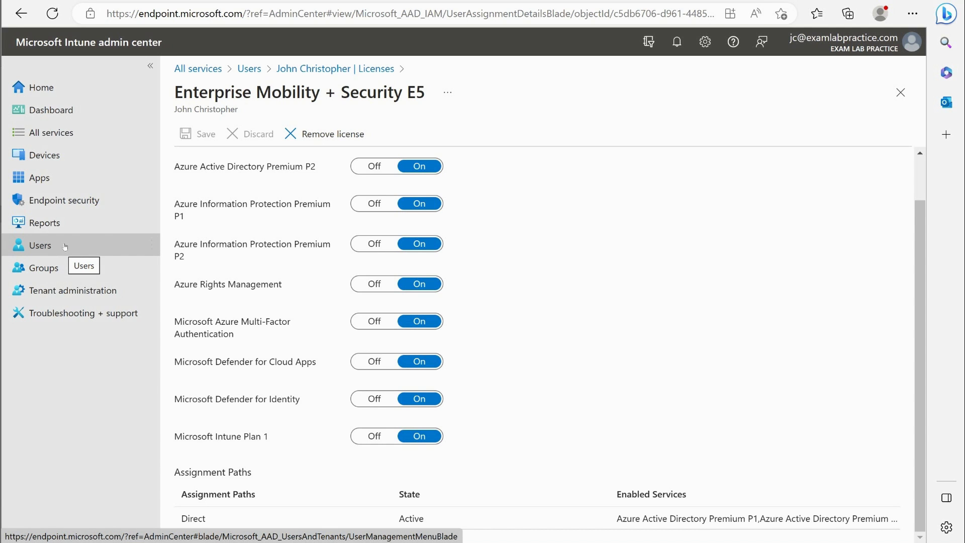
# Step: Step through All users, All groups (29 groups) and Tenant status to the Troubleshoot page
pyautogui.click(65, 247)
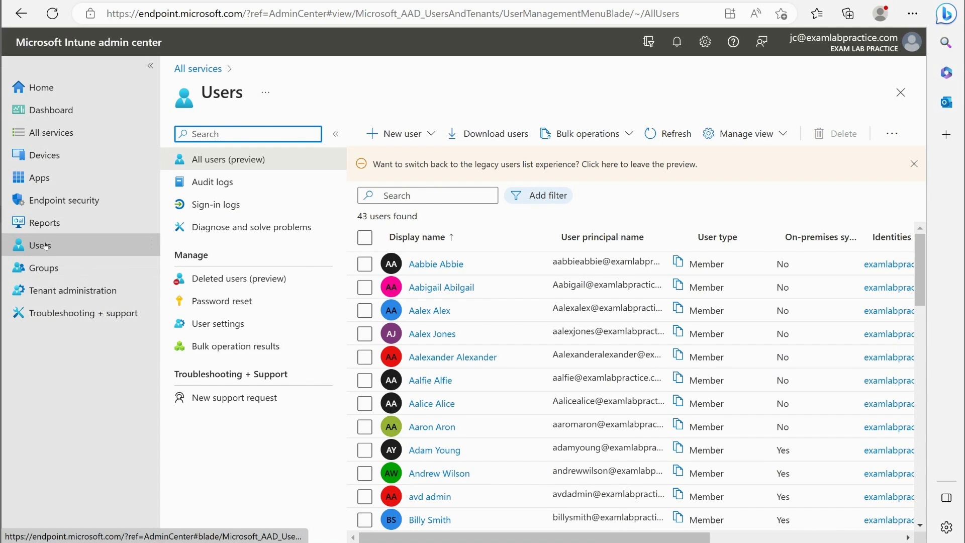
pyautogui.click(44, 267)
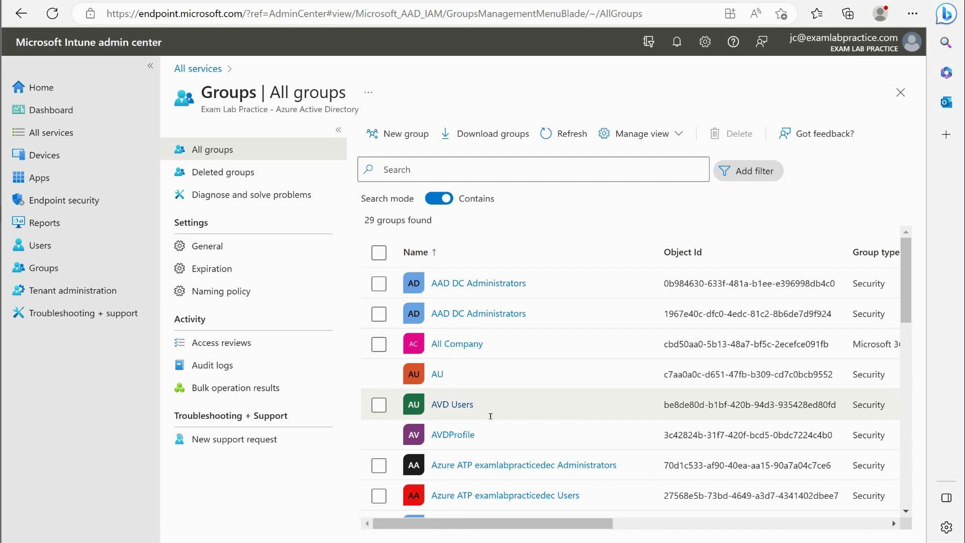
pyautogui.click(52, 293)
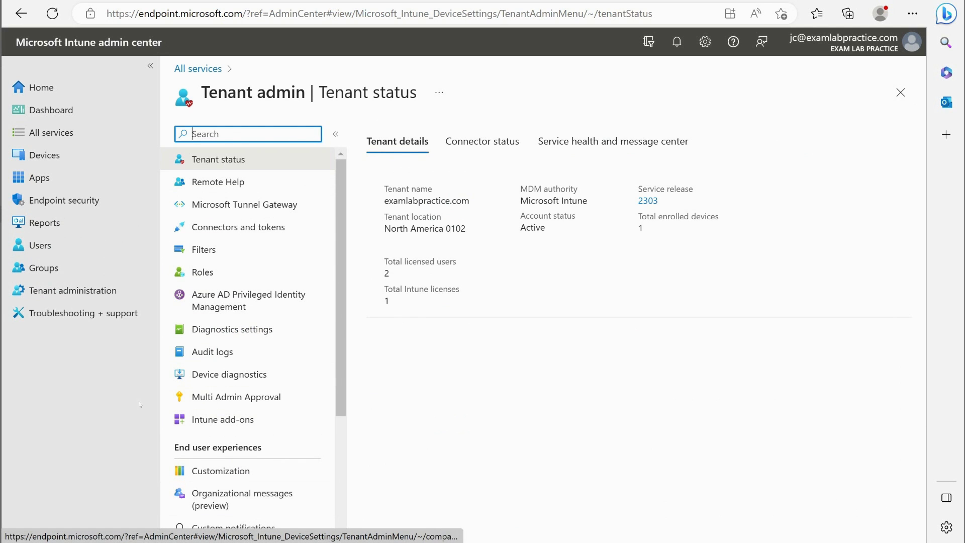
pyautogui.click(84, 322)
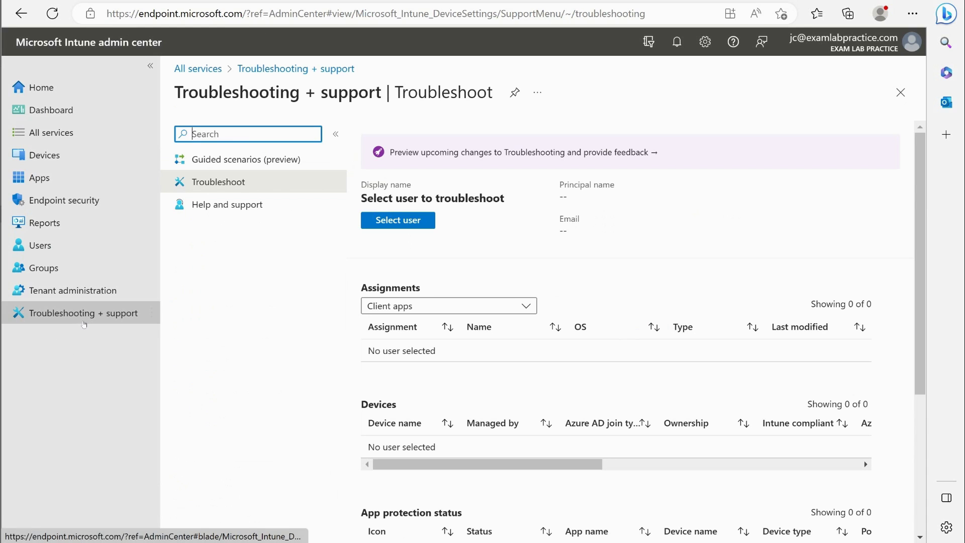